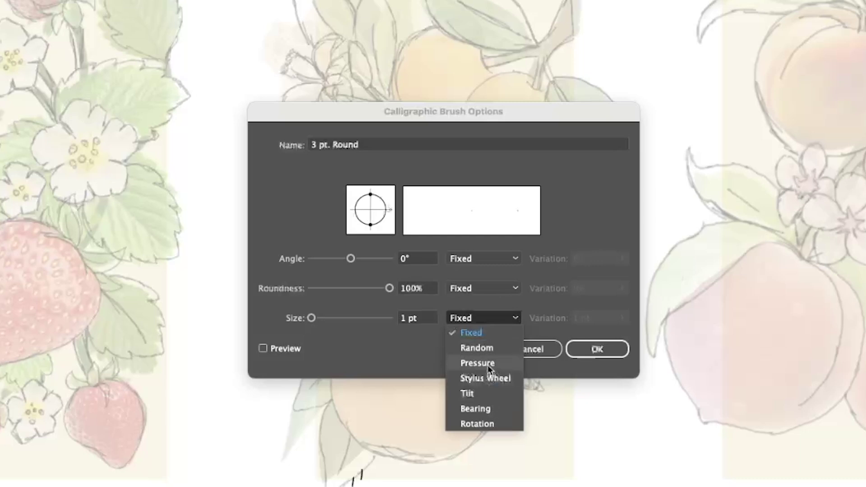
# Step: Set the 3 pt. Round calligraphic brush to pressure-controlled size, with a size of 3 pt and a variation of 3 pt
pyautogui.click(478, 364)
pyautogui.click(397, 318)
pyautogui.write('3')
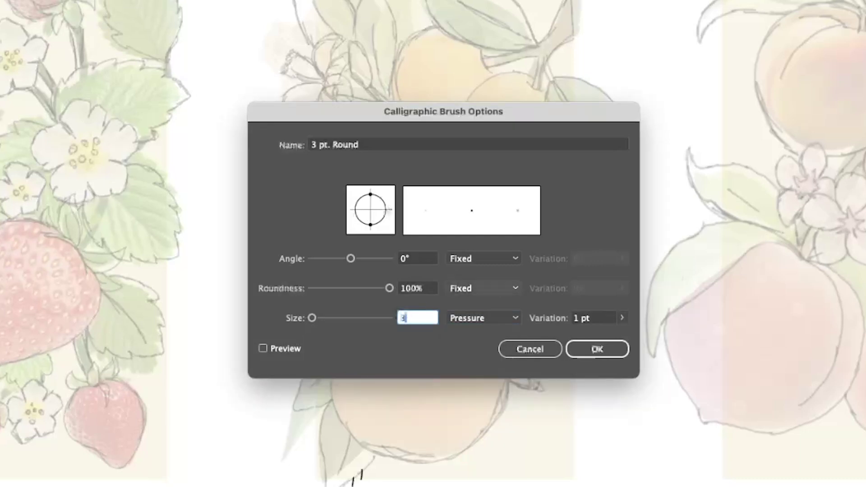
pyautogui.click(622, 318)
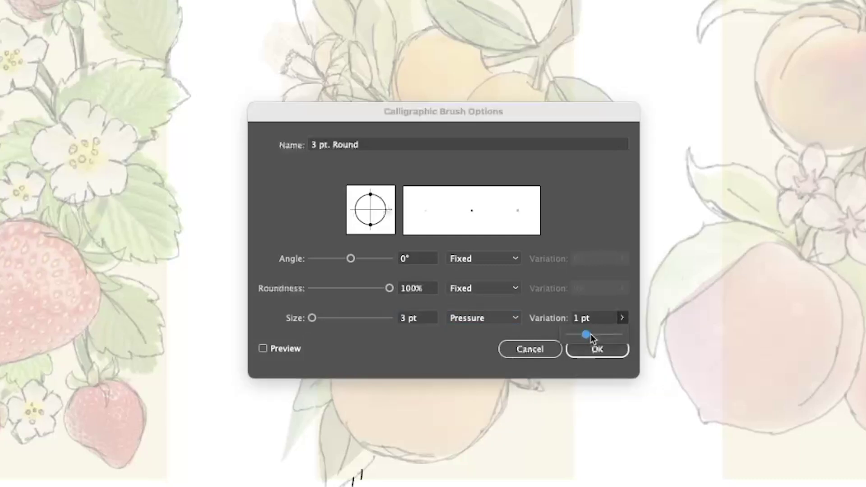
pyautogui.click(528, 332)
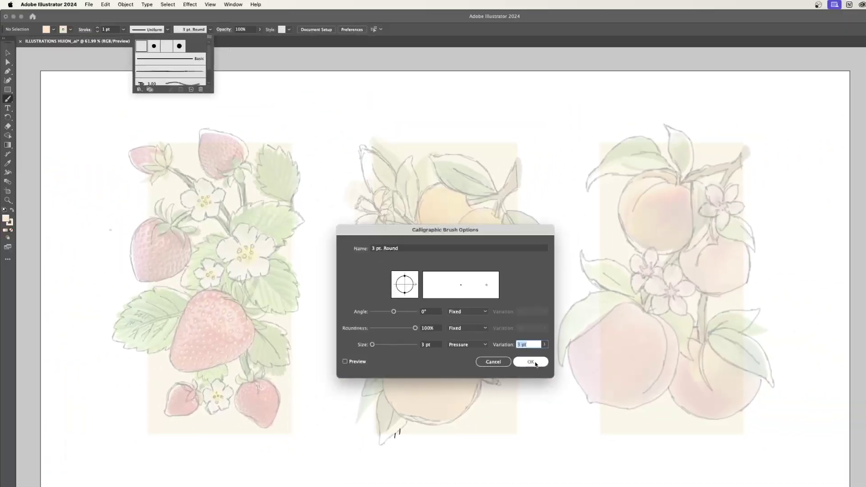
pyautogui.click(605, 350)
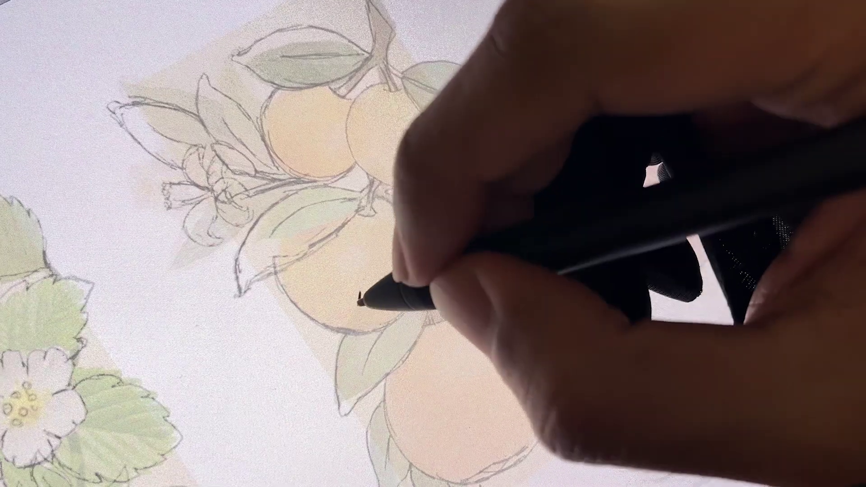
# Step: Draw three diagonal test strokes over the orange sketch to try the pressure-sensitive brush
pyautogui.moveTo(359, 311); pyautogui.dragTo(422, 145)
pyautogui.moveTo(391, 327)
pyautogui.mouseDown()
pyautogui.moveTo(449, 248)
pyautogui.moveTo(471, 145)
pyautogui.mouseUp()
pyautogui.moveTo(432, 339); pyautogui.dragTo(489, 199)
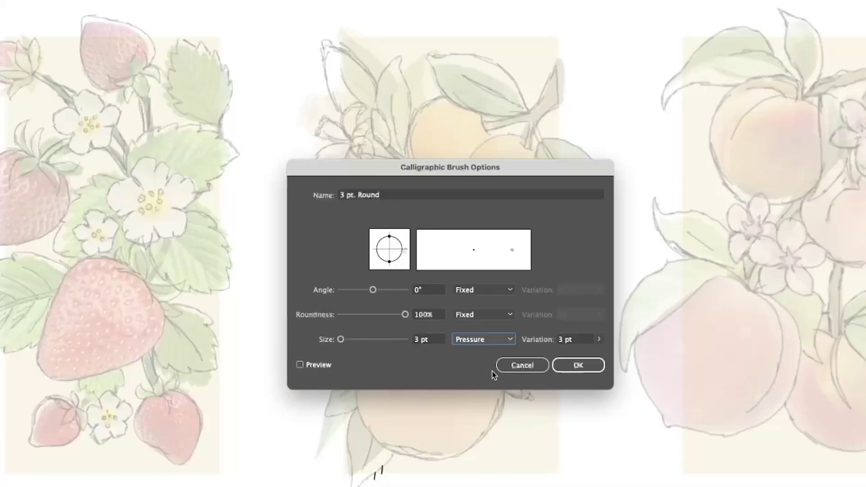
# Step: Set the brush's size option to Fixed and draw three diagonal test strokes over the orange sketch
pyautogui.click(494, 343)
pyautogui.click(494, 350)
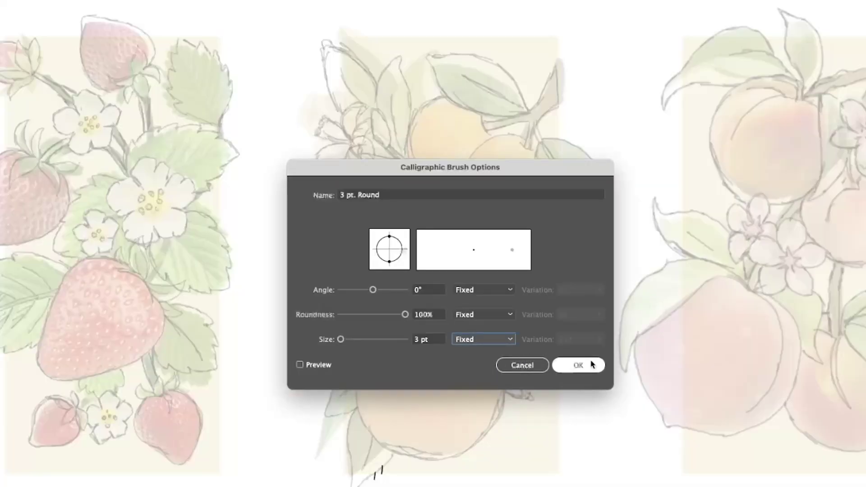
pyautogui.click(591, 366)
pyautogui.moveTo(309, 323); pyautogui.dragTo(358, 198)
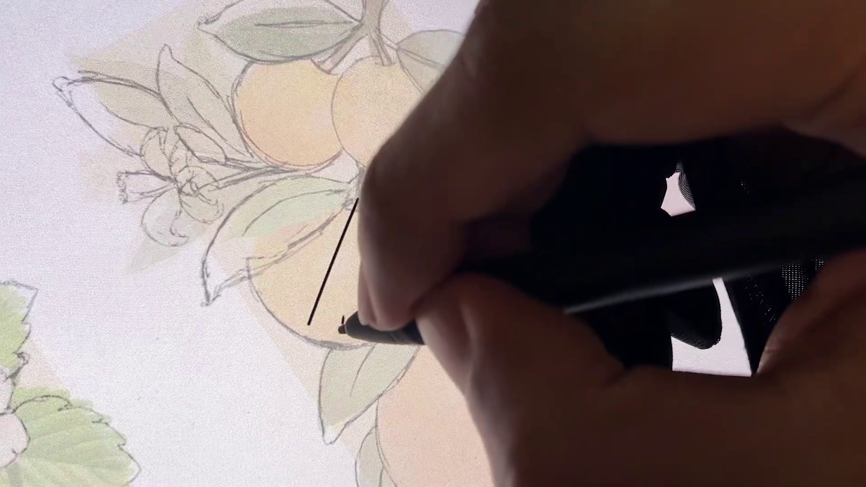
pyautogui.moveTo(341, 333); pyautogui.dragTo(397, 201)
pyautogui.moveTo(379, 367); pyautogui.dragTo(428, 225)
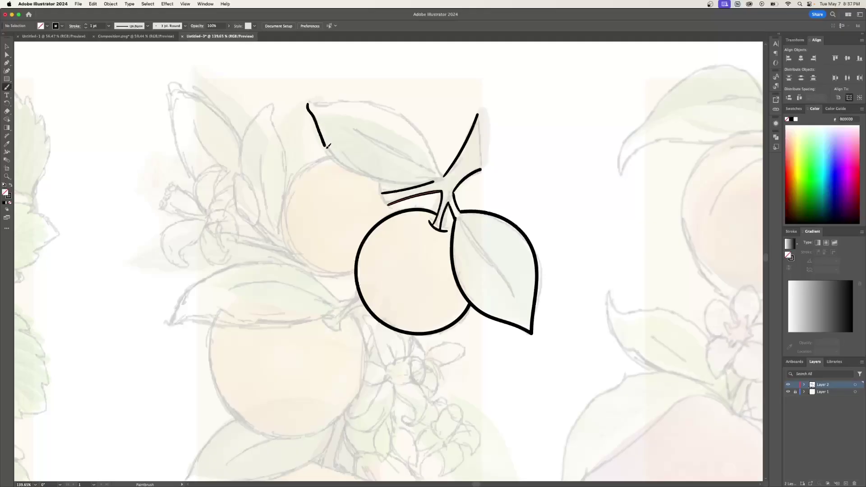
# Step: Trace the upper leaf, the orange behind it and that orange's stem end with black Paintbrush strokes
pyautogui.moveTo(328, 145); pyautogui.dragTo(433, 182)
pyautogui.moveTo(307, 105); pyautogui.dragTo(442, 176)
pyautogui.moveTo(334, 156)
pyautogui.mouseDown()
pyautogui.moveTo(287, 198)
pyautogui.moveTo(358, 279)
pyautogui.moveTo(304, 166)
pyautogui.moveTo(361, 283)
pyautogui.mouseUp()
pyautogui.press('cmd+z')
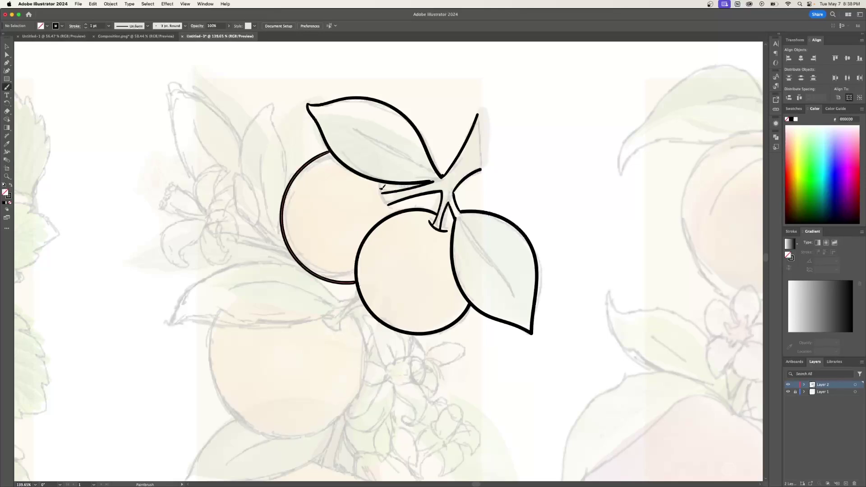
pyautogui.moveTo(393, 185); pyautogui.dragTo(381, 210)
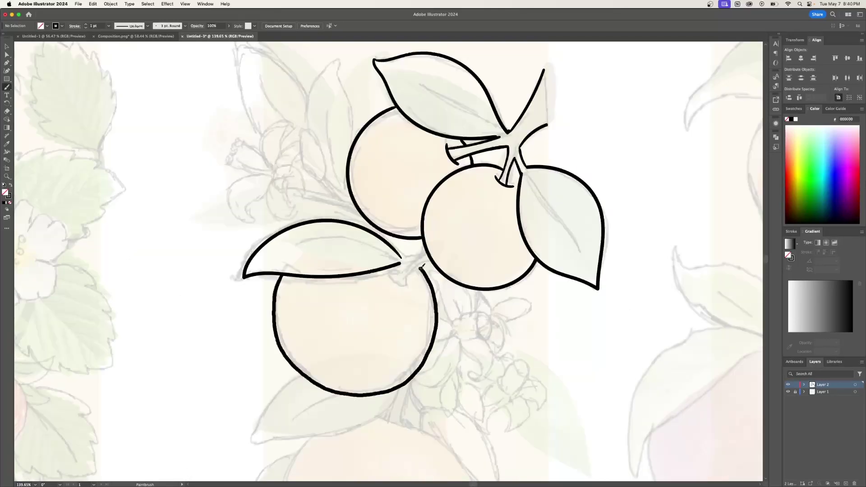
# Step: Ink the stem of the middle orange and the curled petals of the upper blossom over the sketch
pyautogui.moveTo(388, 273)
pyautogui.mouseDown()
pyautogui.moveTo(407, 287)
pyautogui.moveTo(427, 260)
pyautogui.mouseUp()
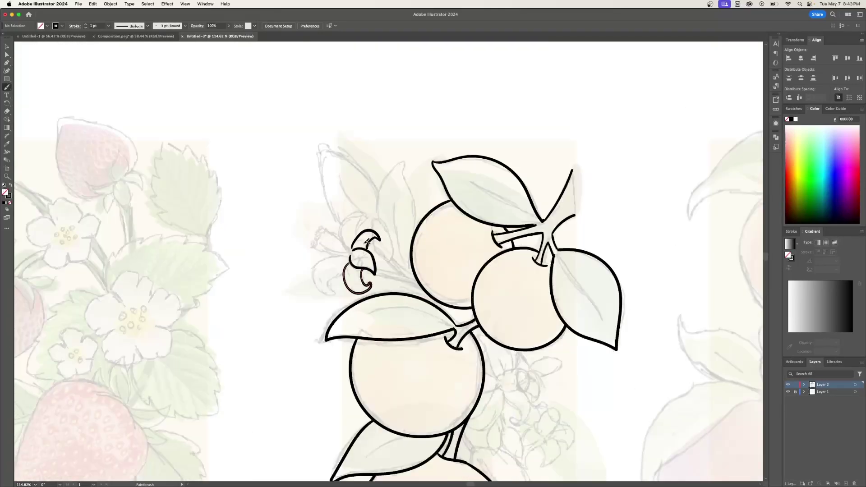
pyautogui.moveTo(381, 247); pyautogui.dragTo(368, 241)
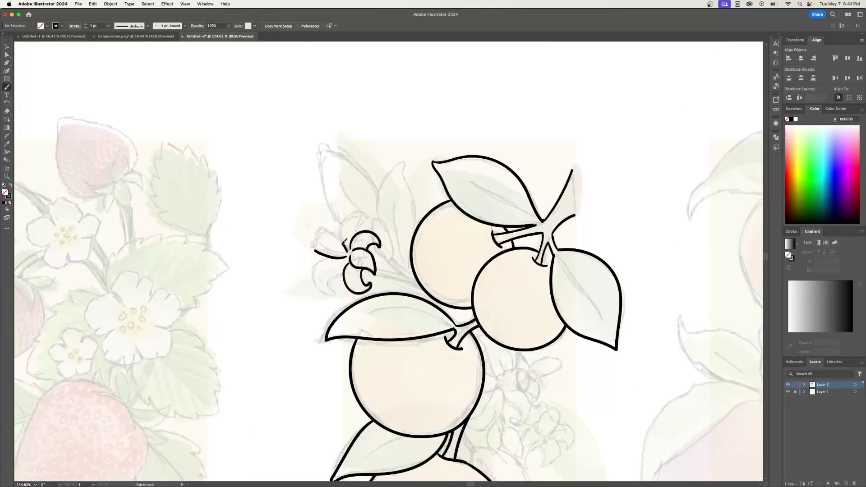
pyautogui.moveTo(338, 258); pyautogui.dragTo(364, 216)
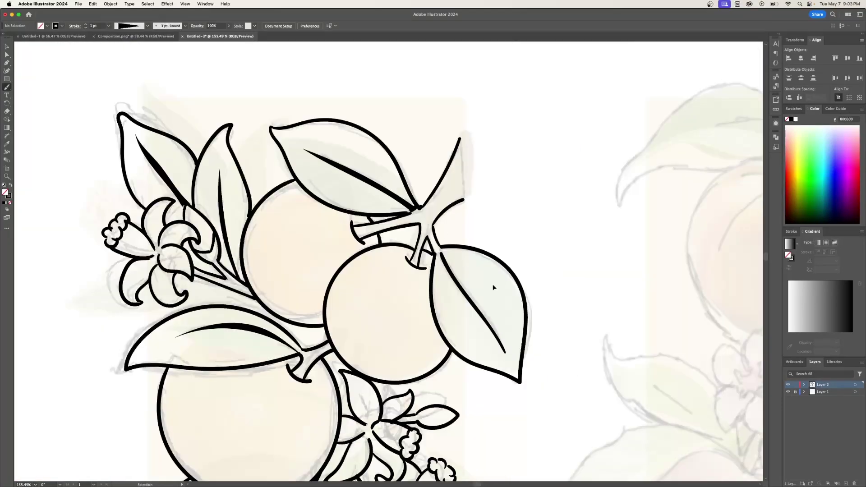
# Step: Draw side veins on the leaves branching from their midribs, using a black stroke without fill
pyautogui.moveTo(444, 264)
pyautogui.mouseDown()
pyautogui.moveTo(505, 352)
pyautogui.moveTo(455, 331)
pyautogui.mouseUp()
pyautogui.moveTo(474, 306); pyautogui.dragTo(521, 336)
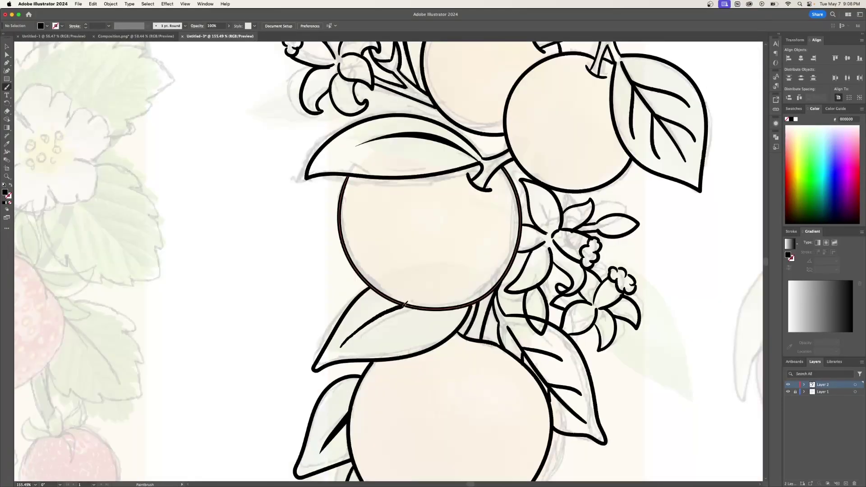
pyautogui.hotkey('shift', 'x')
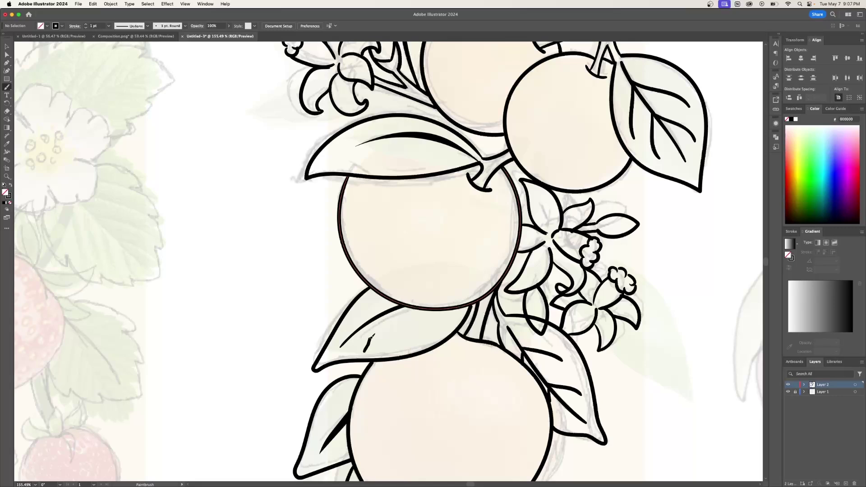
pyautogui.moveTo(365, 351); pyautogui.dragTo(375, 334)
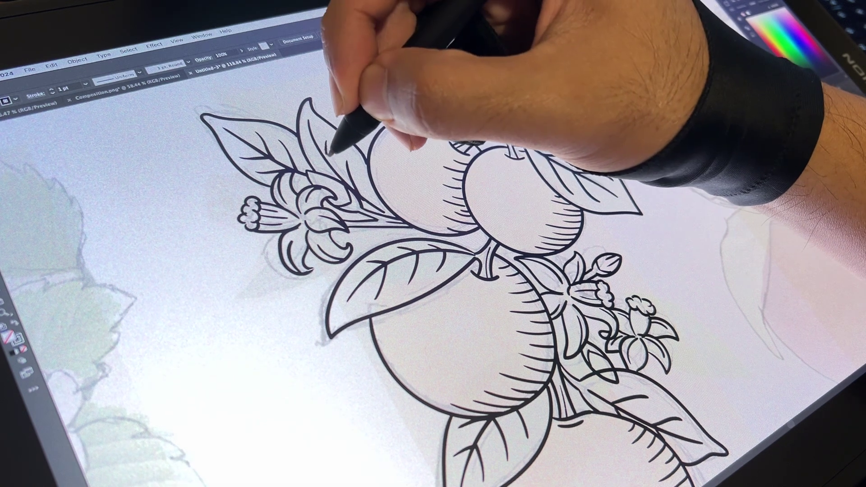
pyautogui.moveTo(331, 166)
pyautogui.mouseDown()
pyautogui.moveTo(312, 149)
pyautogui.moveTo(322, 155)
pyautogui.mouseUp()
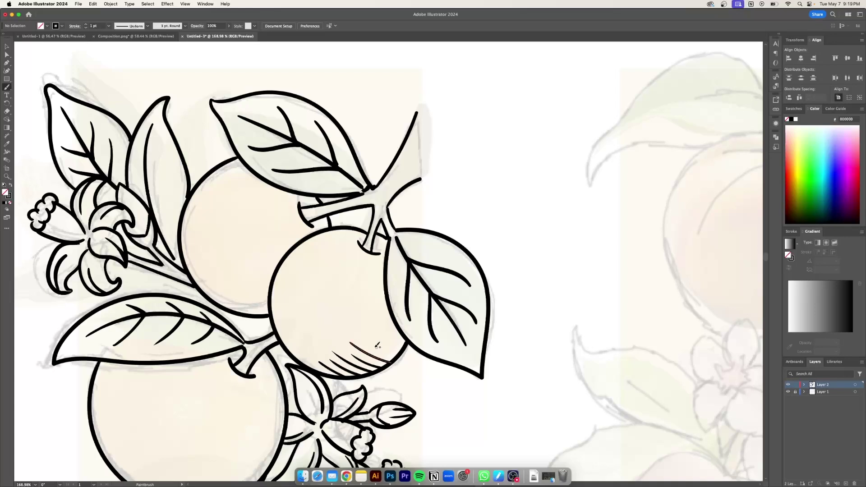
# Step: Add curved hatching strokes along the shaded edges of the small upper orange and the large bottom orange
pyautogui.moveTo(358, 335); pyautogui.dragTo(392, 352)
pyautogui.moveTo(366, 327)
pyautogui.mouseDown()
pyautogui.moveTo(398, 341)
pyautogui.moveTo(401, 332)
pyautogui.mouseUp()
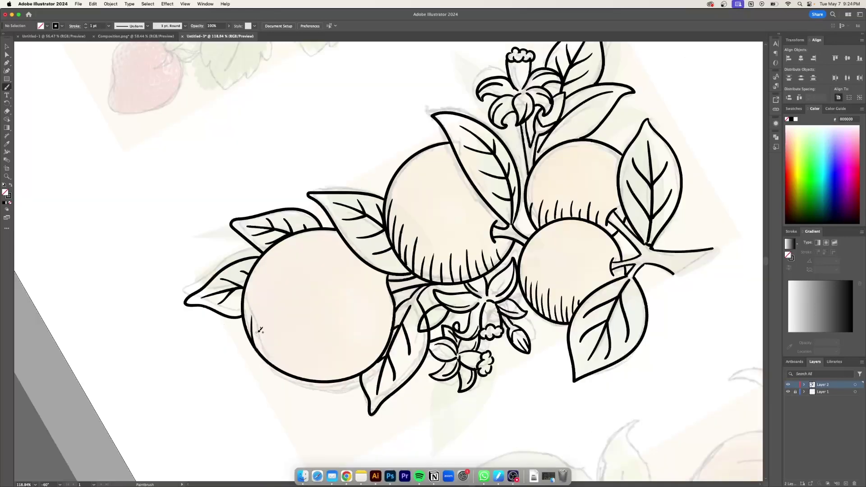
pyautogui.moveTo(288, 342); pyautogui.dragTo(293, 376)
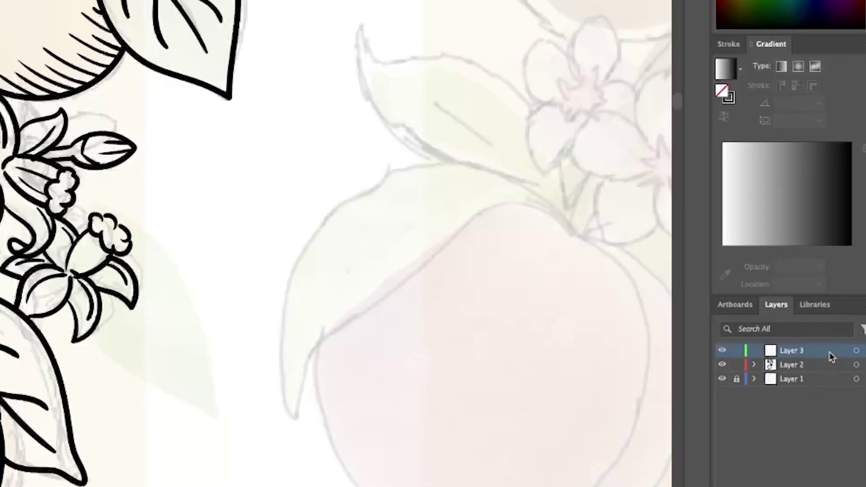
# Step: Move Layer 3 beneath the Layer 2 linework and paint yellow fill shapes for the oranges on it
pyautogui.moveTo(831, 357); pyautogui.dragTo(831, 373)
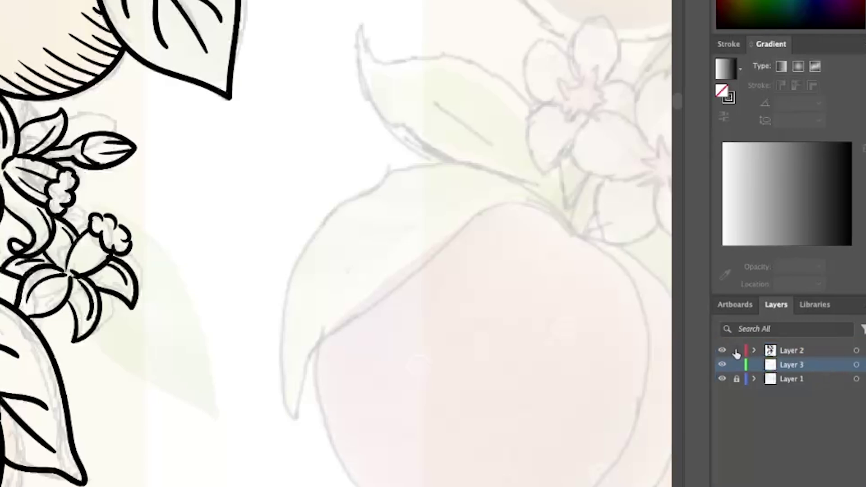
pyautogui.moveTo(289, 244)
pyautogui.mouseDown()
pyautogui.moveTo(275, 294)
pyautogui.moveTo(338, 347)
pyautogui.moveTo(401, 266)
pyautogui.moveTo(404, 275)
pyautogui.mouseUp()
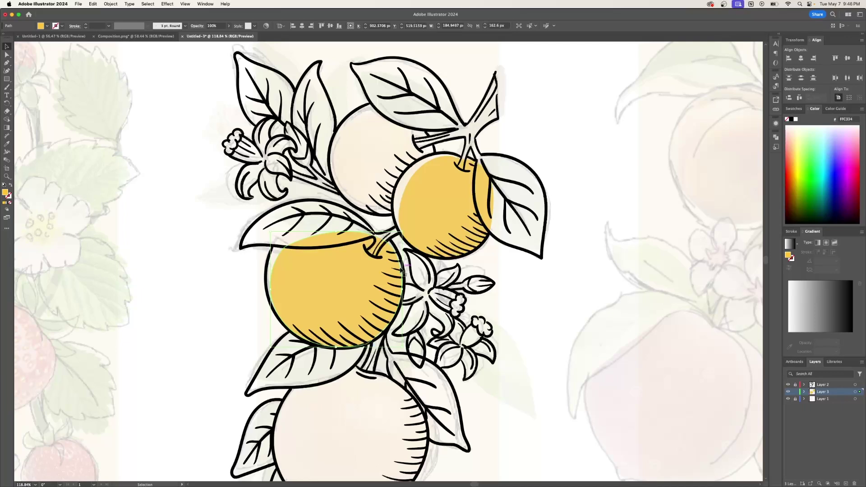
pyautogui.press('b')
pyautogui.click(93, 4)
pyautogui.click(94, 4)
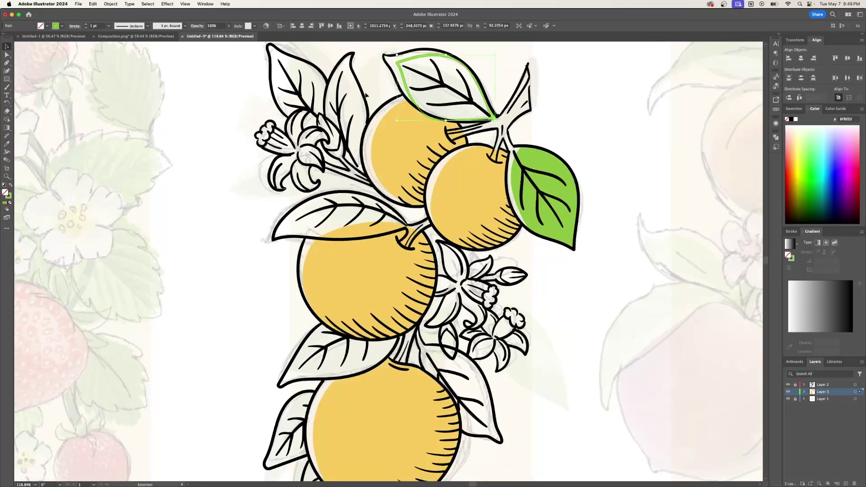
# Step: Paint green leaf shapes on Layer 3, converting each outline's stroke color into a solid fill
pyautogui.hotkey('shift', 'x')
pyautogui.click(563, 119)
pyautogui.press('b')
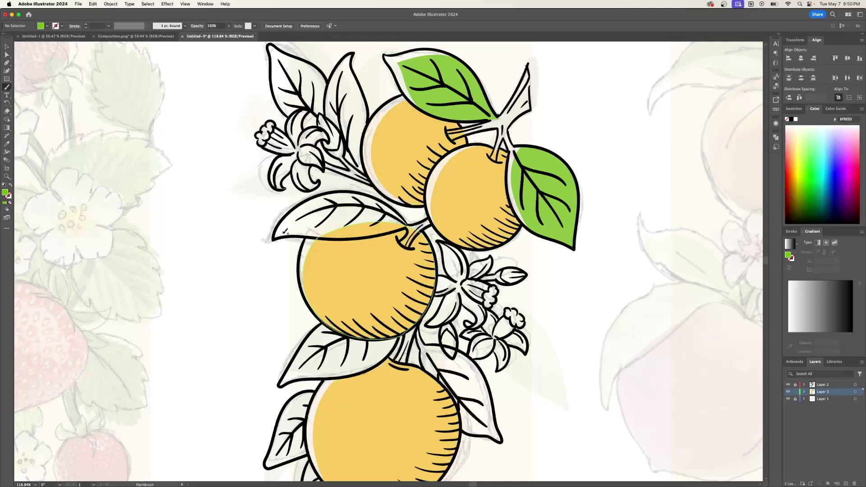
pyautogui.moveTo(281, 238)
pyautogui.mouseDown()
pyautogui.moveTo(361, 239)
pyautogui.moveTo(282, 238)
pyautogui.mouseUp()
pyautogui.press('v')
pyautogui.hotkey('shift', 'x')
pyautogui.moveTo(344, 195); pyautogui.dragTo(344, 192)
pyautogui.click(564, 304)
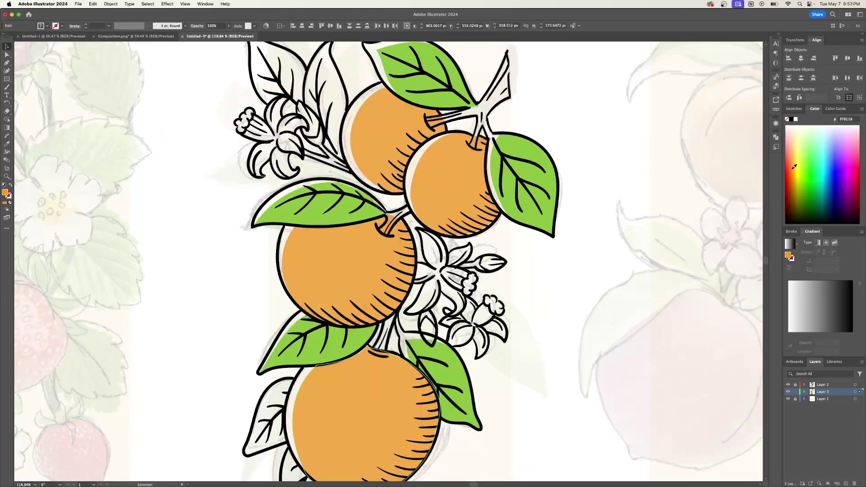
# Step: Recolor the fill of all the oranges to a deeper orange
pyautogui.click(795, 163)
pyautogui.moveTo(795, 163); pyautogui.dragTo(794, 167)
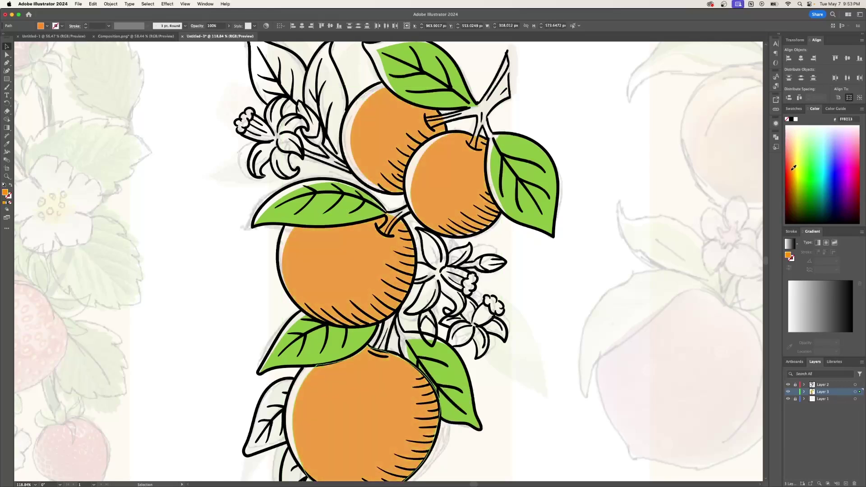
pyautogui.moveTo(793, 168); pyautogui.dragTo(794, 167)
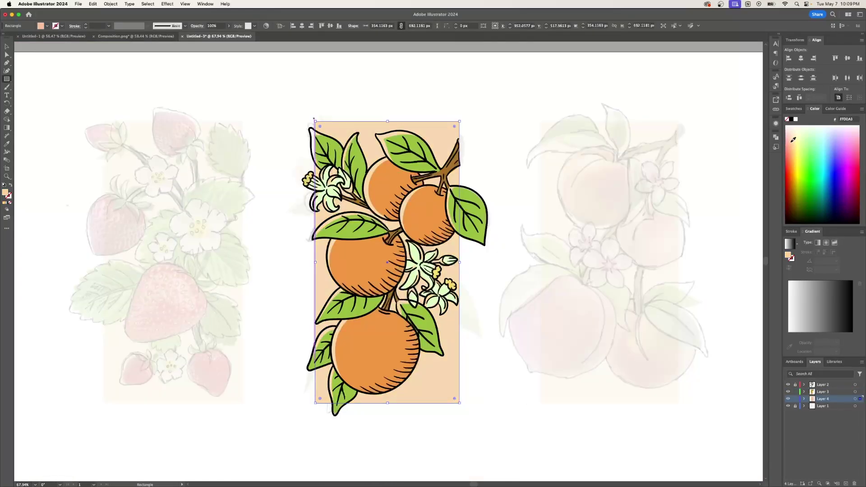
# Step: Change the background rectangle to a yellower peach and extend its upper edge above the leaves
pyautogui.moveTo(792, 140); pyautogui.dragTo(796, 138)
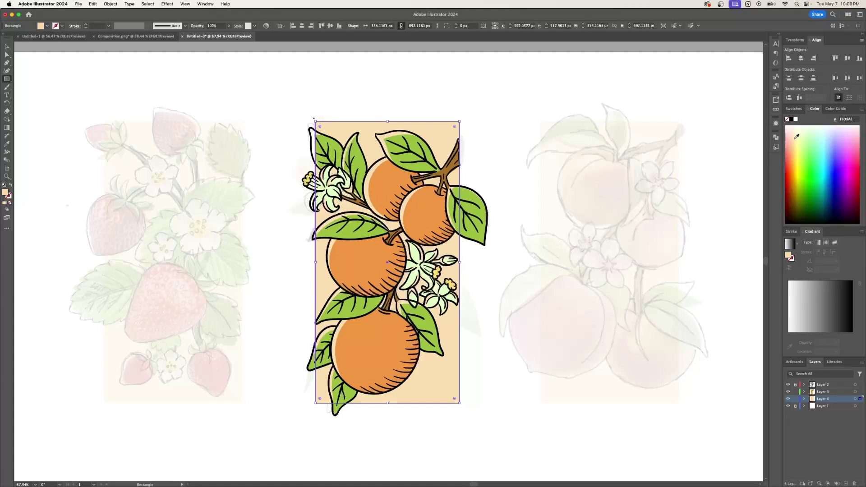
pyautogui.moveTo(388, 120); pyautogui.dragTo(388, 111)
pyautogui.moveTo(388, 404); pyautogui.dragTo(388, 403)
pyautogui.moveTo(388, 111); pyautogui.dragTo(388, 115)
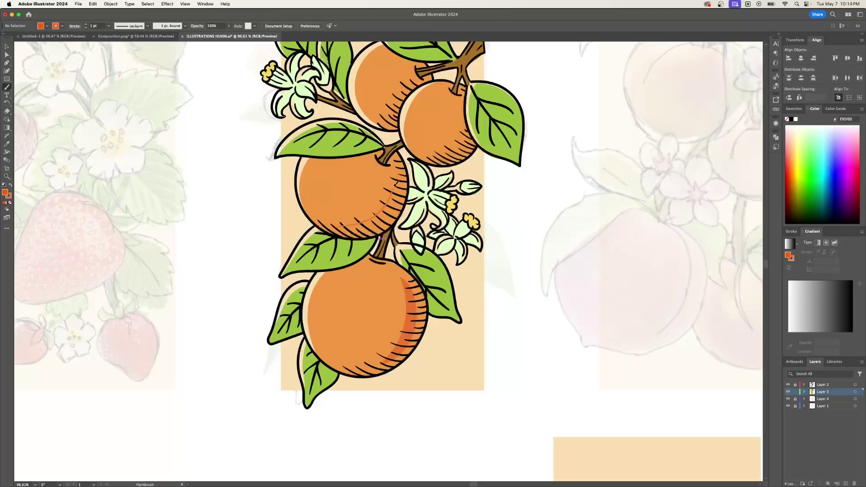
# Step: Paint darker orange shadows along the hatched edges of the middle and small upper oranges, undoing unsatisfactory strokes
pyautogui.moveTo(399, 161); pyautogui.dragTo(335, 218)
pyautogui.moveTo(446, 157); pyautogui.dragTo(471, 136)
pyautogui.moveTo(416, 82); pyautogui.dragTo(387, 129)
pyautogui.press('super+z')
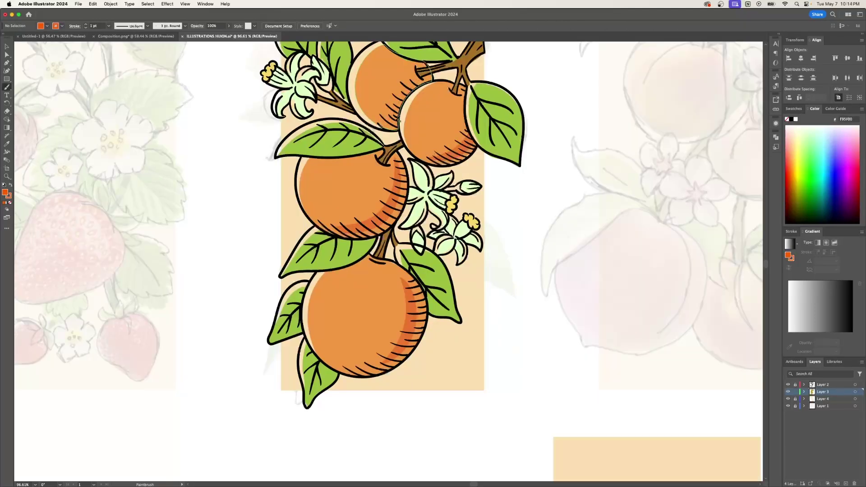
pyautogui.press('super+z')
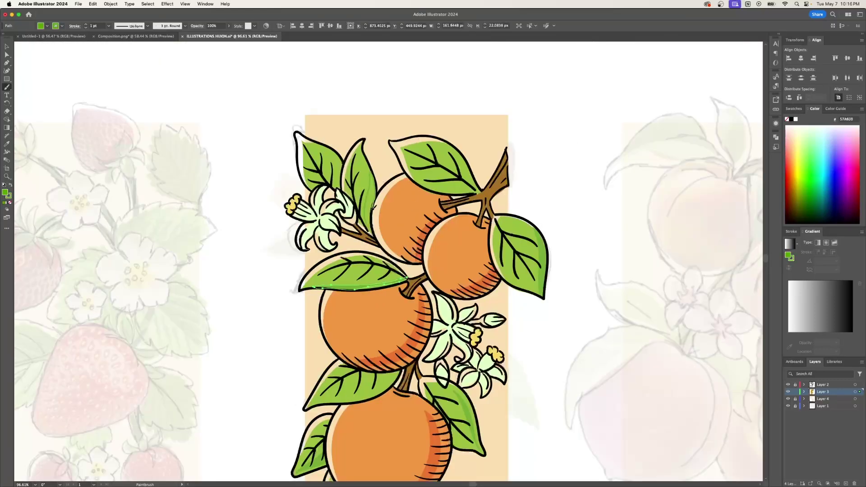
# Step: Paint darker green shadows along the edges of the middle leaf and the two leaves by the upper blossom
pyautogui.moveTo(312, 288); pyautogui.dragTo(408, 276)
pyautogui.moveTo(374, 171); pyautogui.dragTo(367, 232)
pyautogui.moveTo(340, 153); pyautogui.dragTo(335, 185)
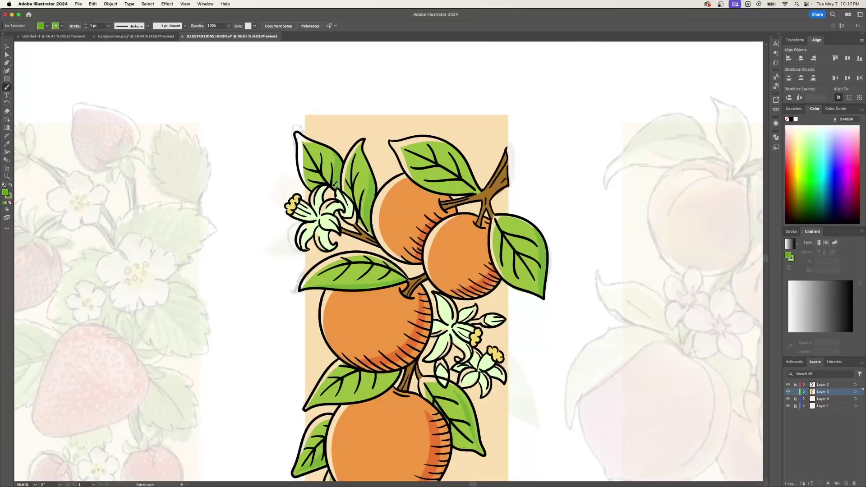
pyautogui.press('super+z')
pyautogui.press('super+shift+z')
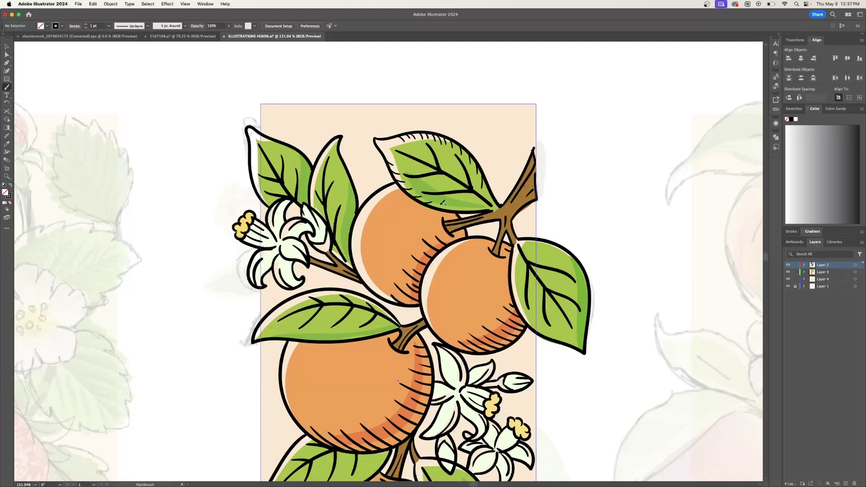
# Step: Select all the black linework on Layer 2 and open the Roughen effect for it
pyautogui.scroll(-10, 447, 204)
pyautogui.hscroll(-8, 478, 252)
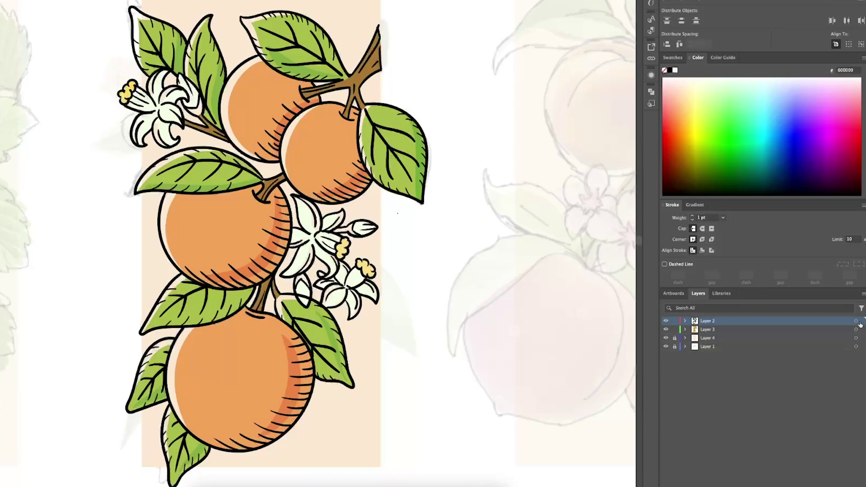
pyautogui.click(858, 322)
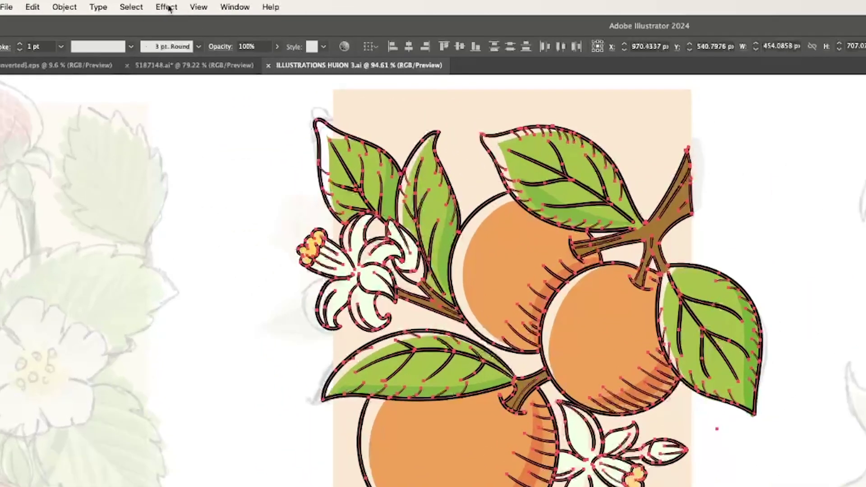
pyautogui.click(167, 8)
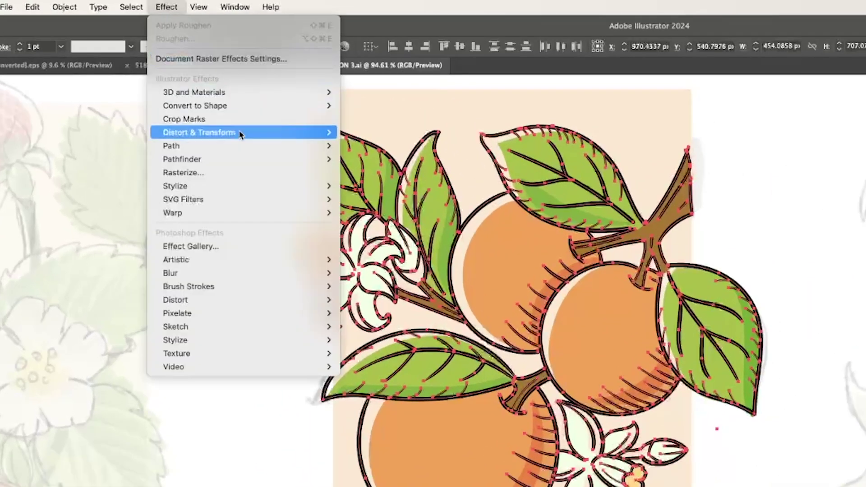
pyautogui.moveTo(248, 132)
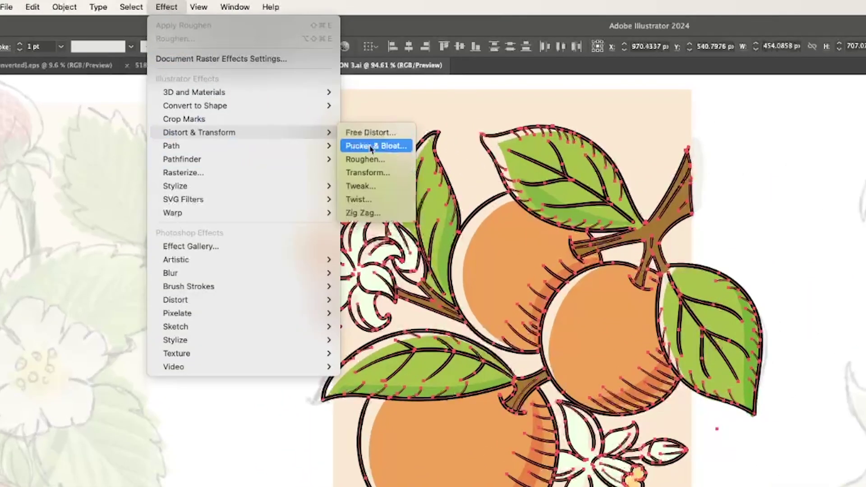
pyautogui.click(383, 162)
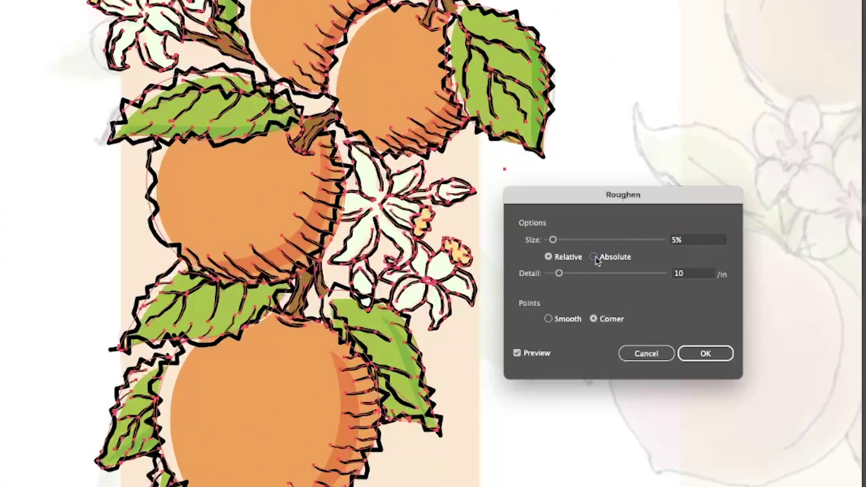
# Step: Roughen the linework with an absolute size of 1 px, a detail of 40 per inch and corner points
pyautogui.click(595, 257)
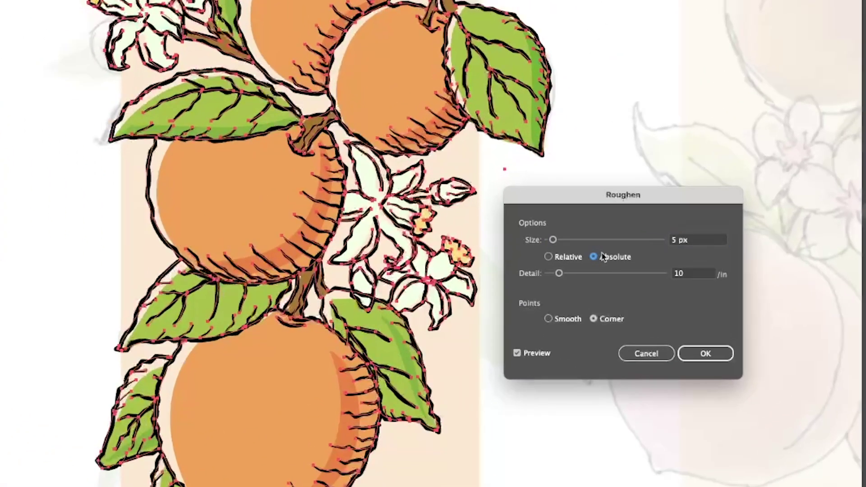
pyautogui.click(685, 242)
pyautogui.write('1')
pyautogui.press('Tab')
pyautogui.moveTo(558, 273); pyautogui.dragTo(597, 291)
pyautogui.click(594, 319)
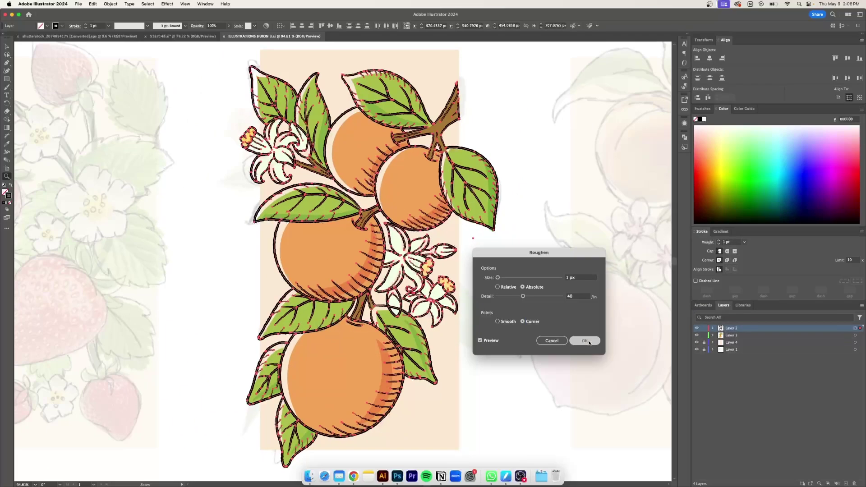
pyautogui.click(706, 353)
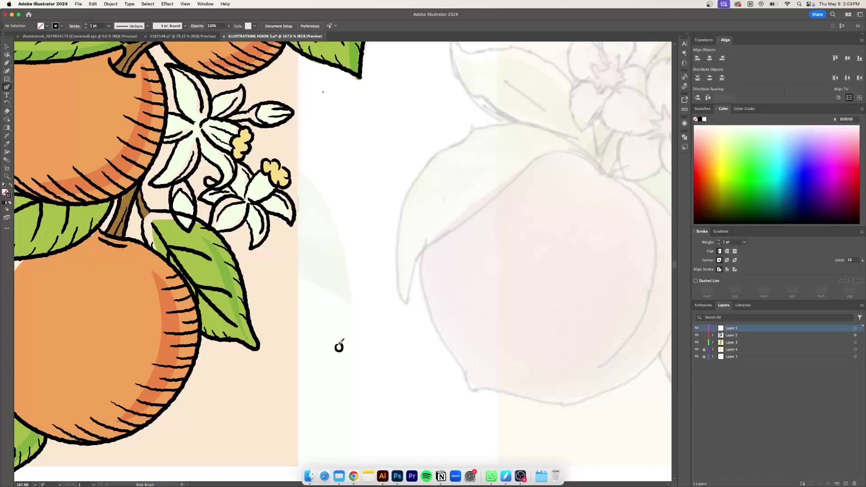
# Step: Paint a round cluster of black dots in varied sizes on Layer 5, in the empty area beside the illustration
pyautogui.click(339, 348)
pyautogui.click(355, 351)
pyautogui.click(343, 361)
pyautogui.click(357, 368)
pyautogui.click(367, 358)
pyautogui.click(371, 345)
pyautogui.click(349, 338)
pyautogui.click(346, 375)
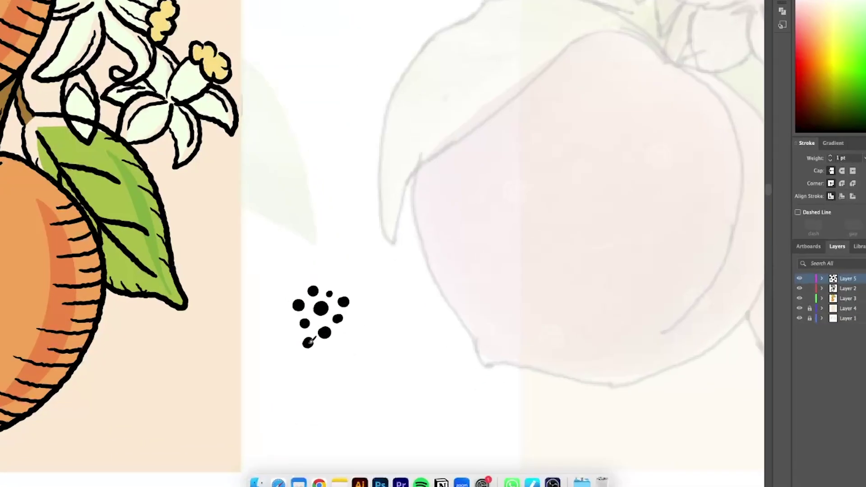
pyautogui.click(326, 349)
pyautogui.click(341, 337)
pyautogui.click(352, 322)
pyautogui.click(287, 329)
pyautogui.click(287, 317)
pyautogui.click(340, 286)
pyautogui.click(327, 281)
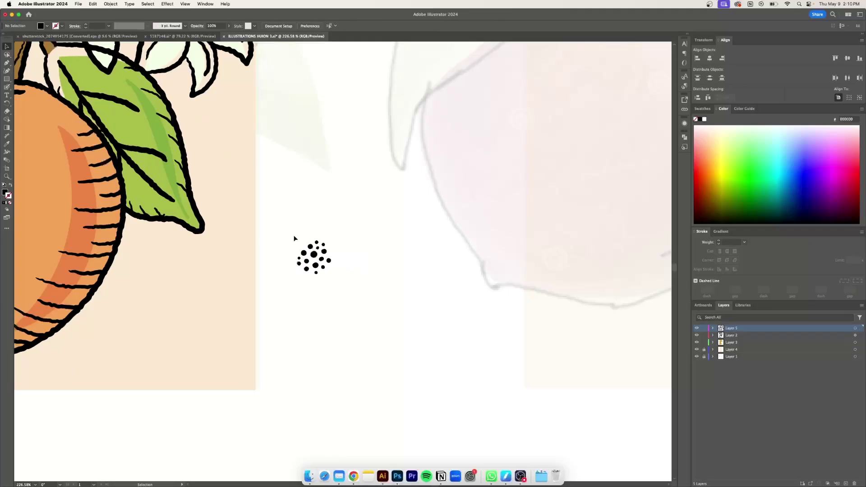
# Step: Create a new scatter brush from the black dot cluster, keeping the default brush options
pyautogui.click(342, 279)
pyautogui.click(205, 4)
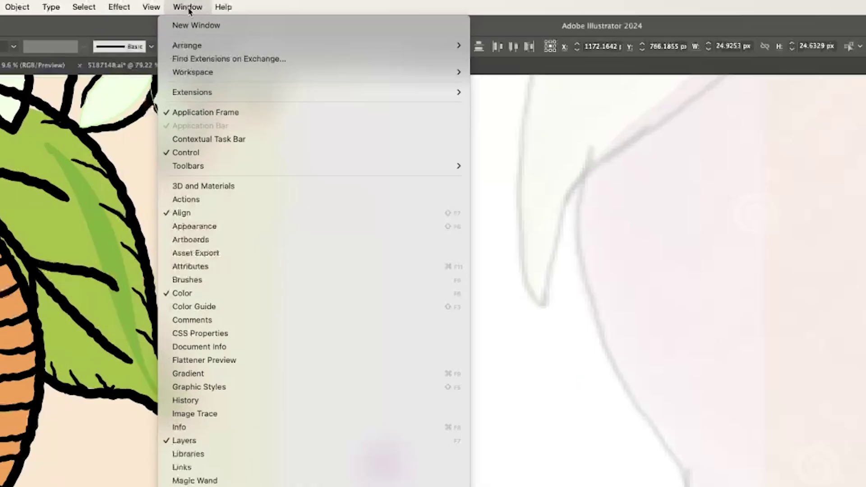
pyautogui.click(212, 280)
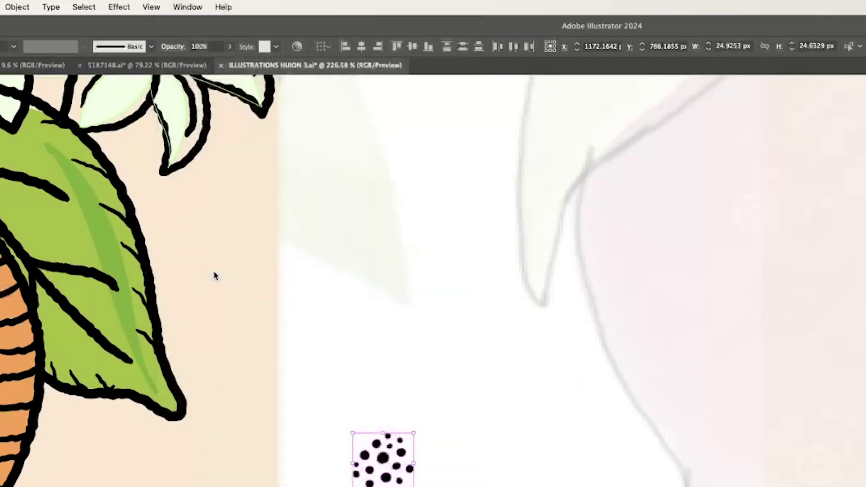
pyautogui.click(417, 214)
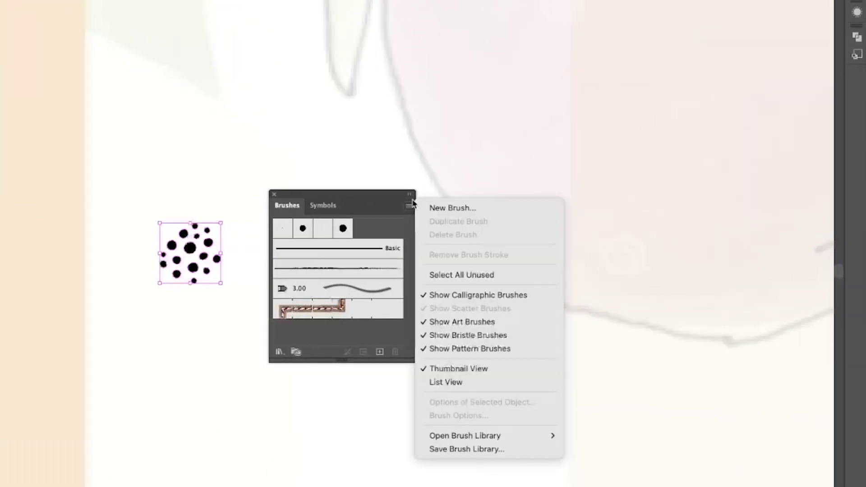
pyautogui.click(483, 211)
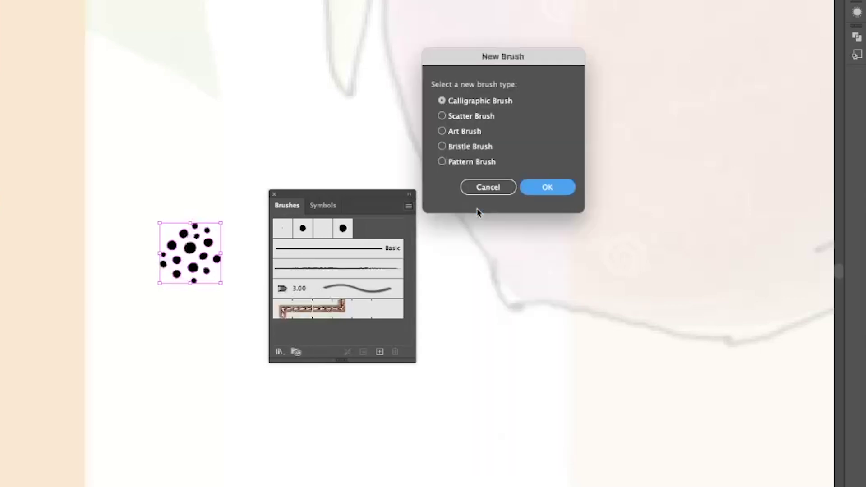
pyautogui.click(470, 116)
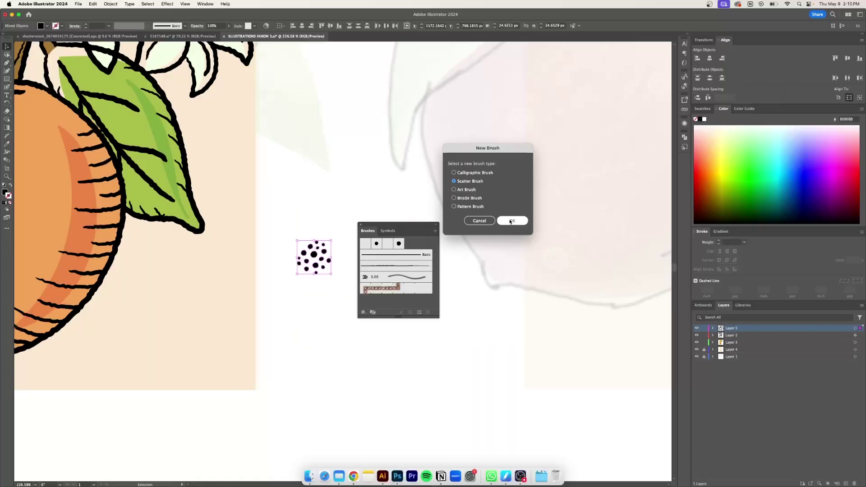
pyautogui.click(547, 188)
pyautogui.click(573, 365)
# Step: Use Draw Inside on the largest orange to paint a dotted scatter-brush stroke along the edge opposite its shadow
pyautogui.doubleClick(266, 212)
pyautogui.click(267, 213)
pyautogui.click(7, 210)
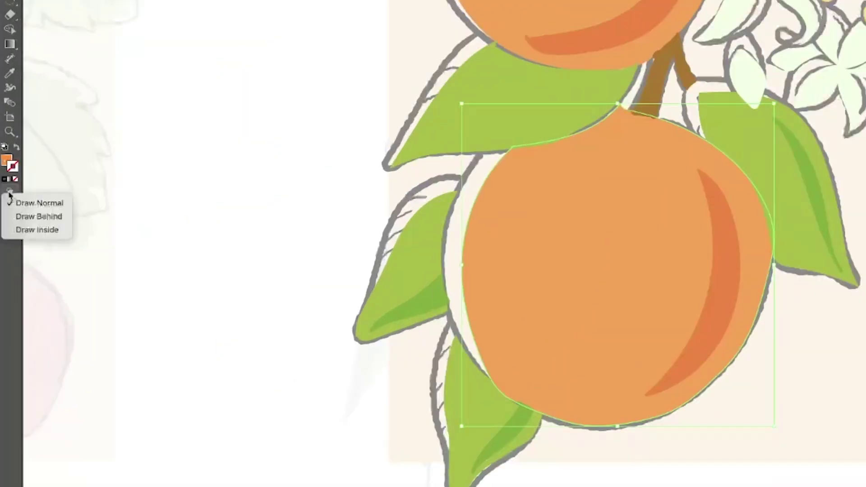
pyautogui.click(58, 230)
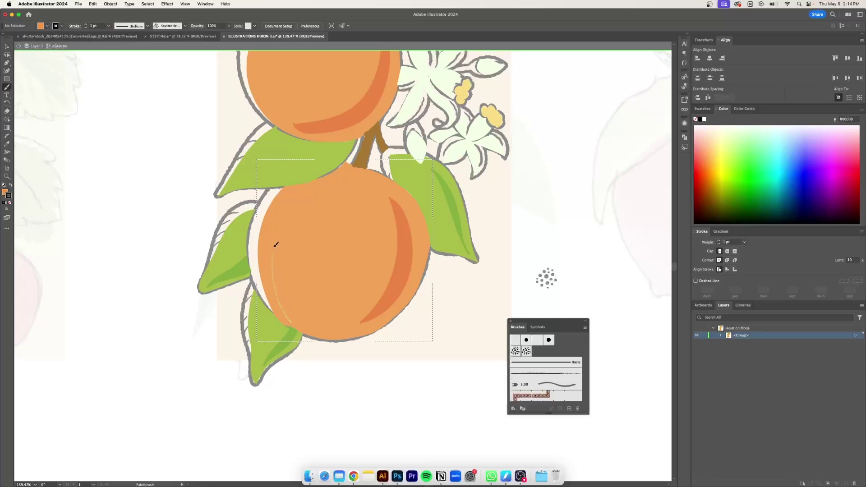
# Step: Select the dotted stroke inside the largest orange and set its stroke color to light orange FFCB80
pyautogui.press('v')
pyautogui.doubleClick(282, 215)
pyautogui.moveTo(283, 215); pyautogui.dragTo(279, 210)
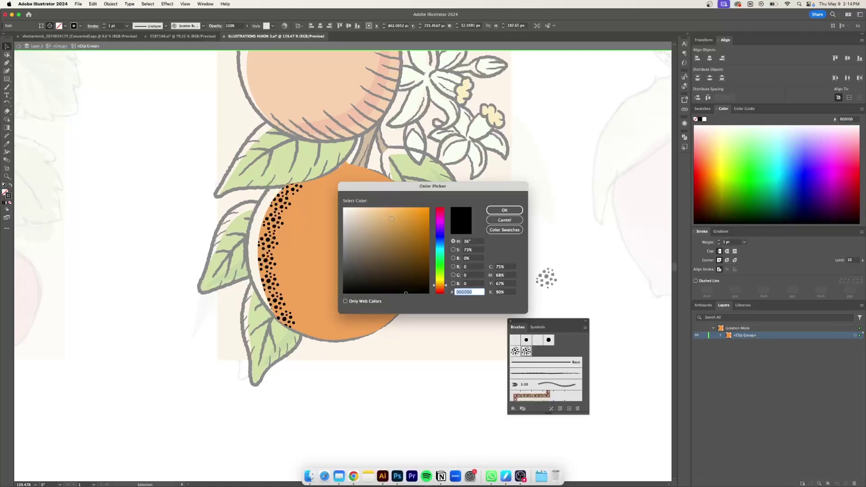
pyautogui.moveTo(391, 215); pyautogui.dragTo(386, 207)
pyautogui.click(504, 210)
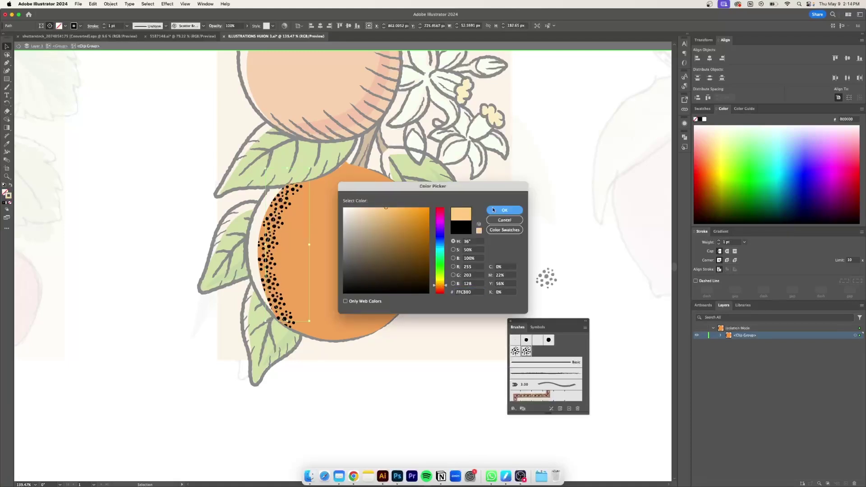
# Step: Set the scatter brush's colorization method to Tints and apply the change to the existing strokes
pyautogui.doubleClick(525, 353)
pyautogui.click(434, 313)
pyautogui.click(440, 329)
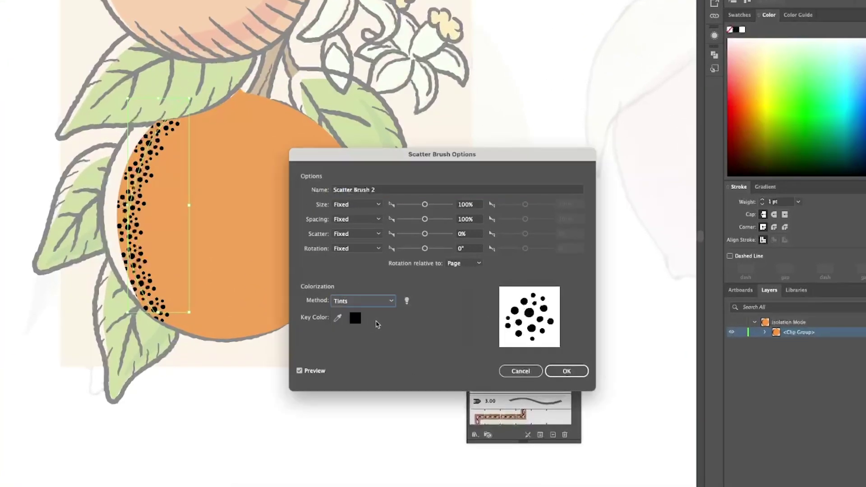
pyautogui.click(567, 371)
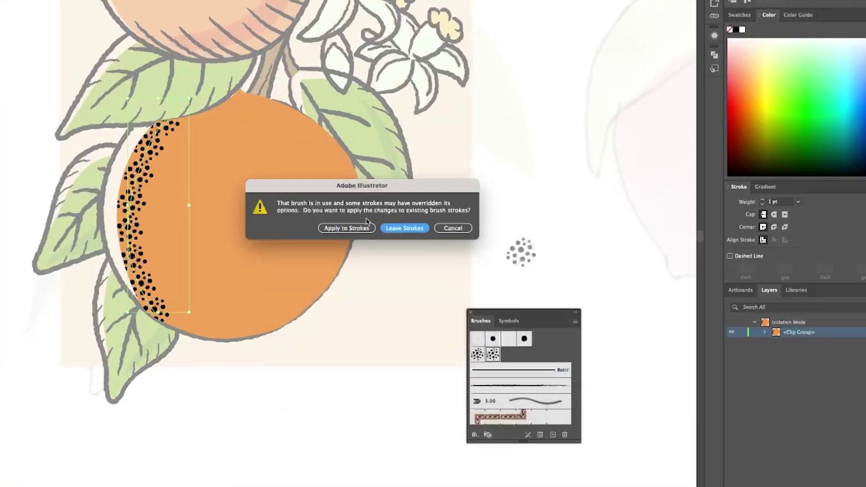
pyautogui.click(365, 226)
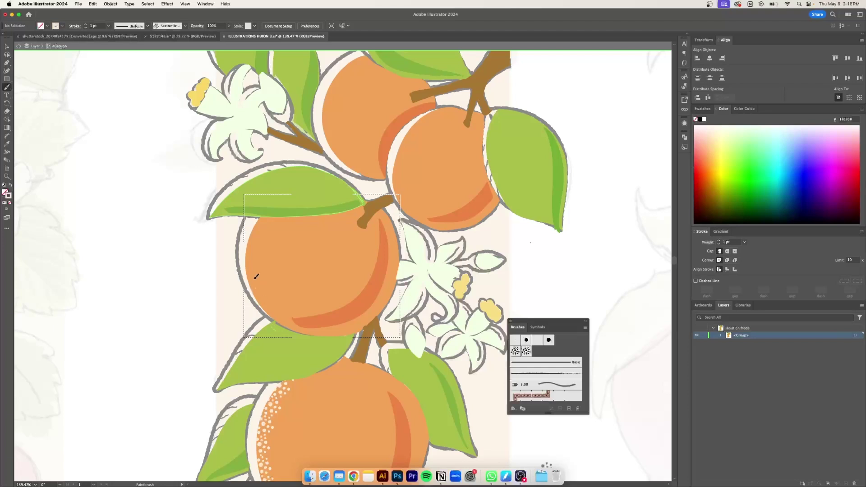
# Step: Paint a light dotted highlight inside the middle orange along the edge opposite its shadow
pyautogui.moveTo(268, 212); pyautogui.dragTo(275, 324)
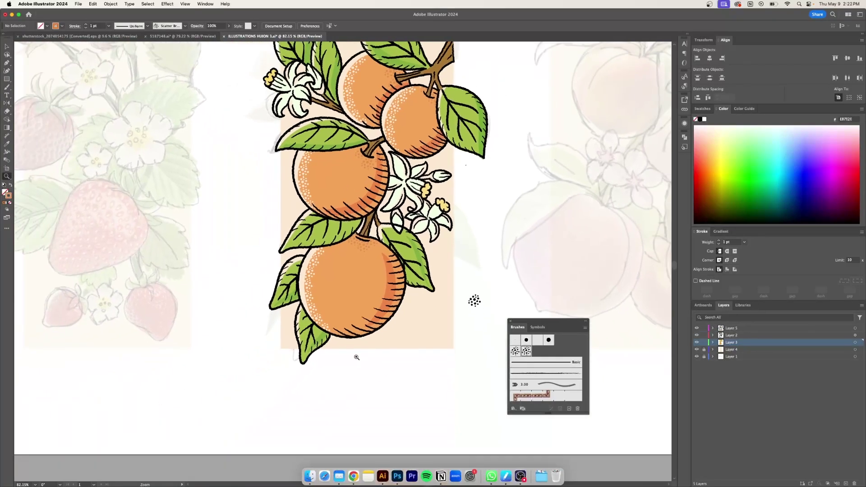
pyautogui.scroll(5, 356, 358)
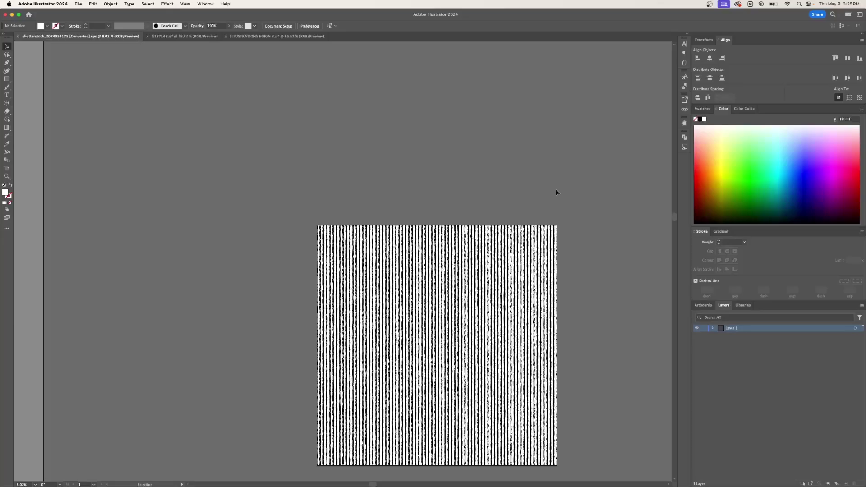
# Step: Bring the rough striped texture into the background rectangle behind the oranges and give the background a Roughen effect with absolute size
pyautogui.moveTo(557, 190); pyautogui.dragTo(478, 123)
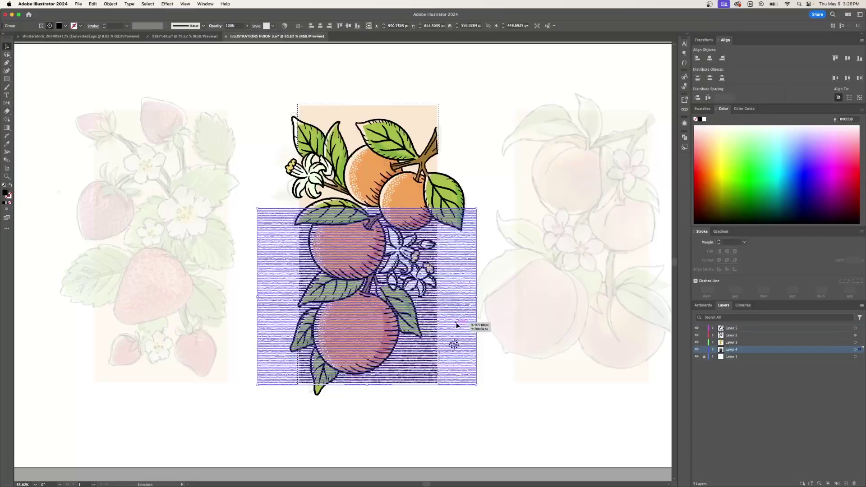
pyautogui.moveTo(456, 322); pyautogui.dragTo(447, 143)
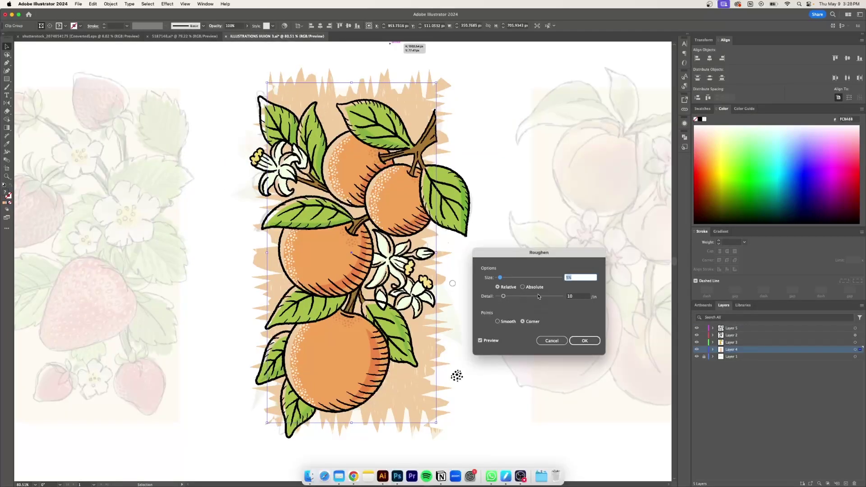
pyautogui.click(528, 289)
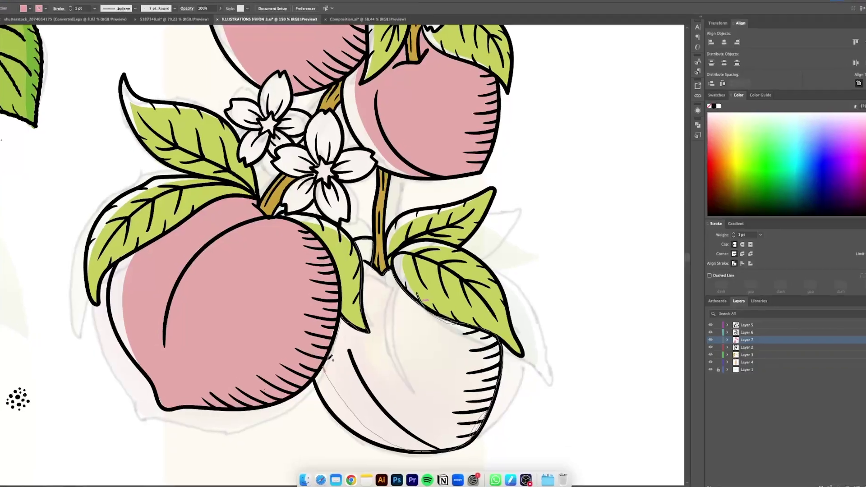
# Step: Draw the flat pink fill shape for the lower unfilled peach along its outline
pyautogui.moveTo(318, 359); pyautogui.dragTo(335, 330)
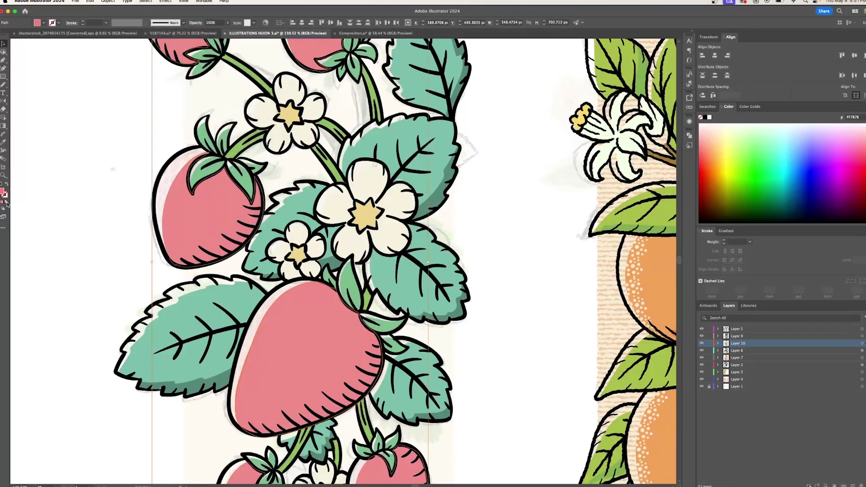
# Step: Change the fill color of the strawberries to F96464
pyautogui.doubleClick(5, 192)
pyautogui.write('F96464')
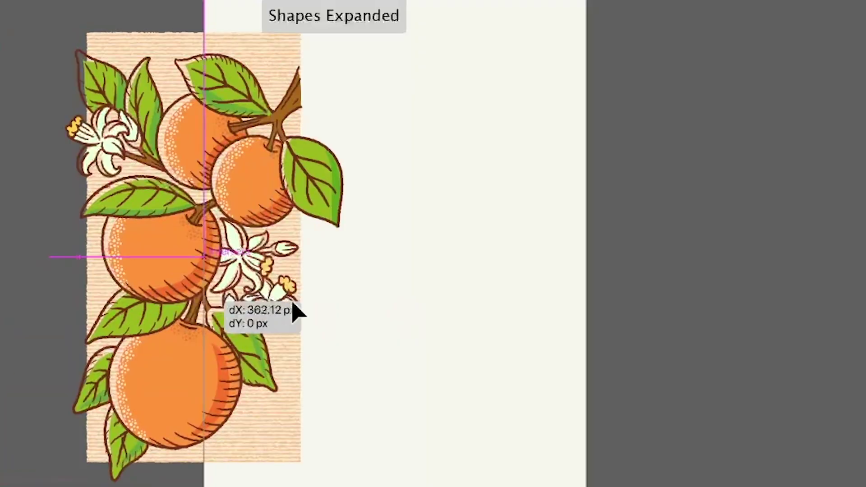
# Step: Position the orange illustration and the vertical CAPE MORGAN lettering side by side on the label artboard
pyautogui.moveTo(294, 309); pyautogui.dragTo(340, 311)
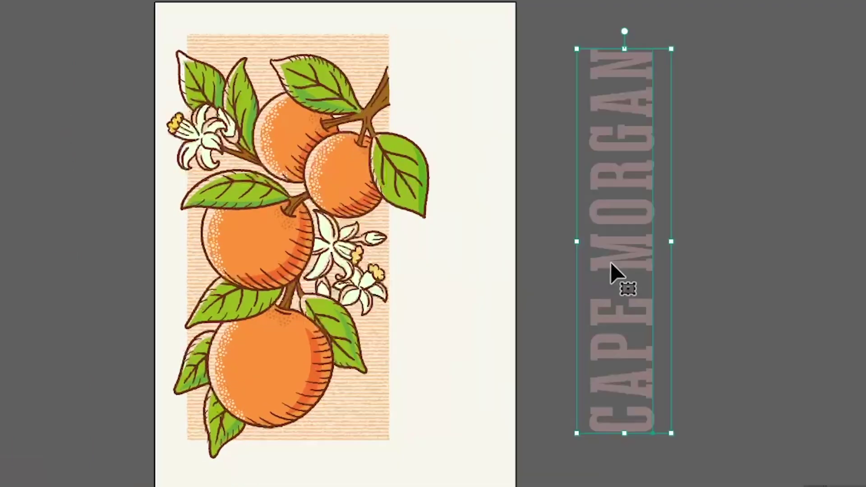
pyautogui.moveTo(611, 270); pyautogui.dragTo(436, 268)
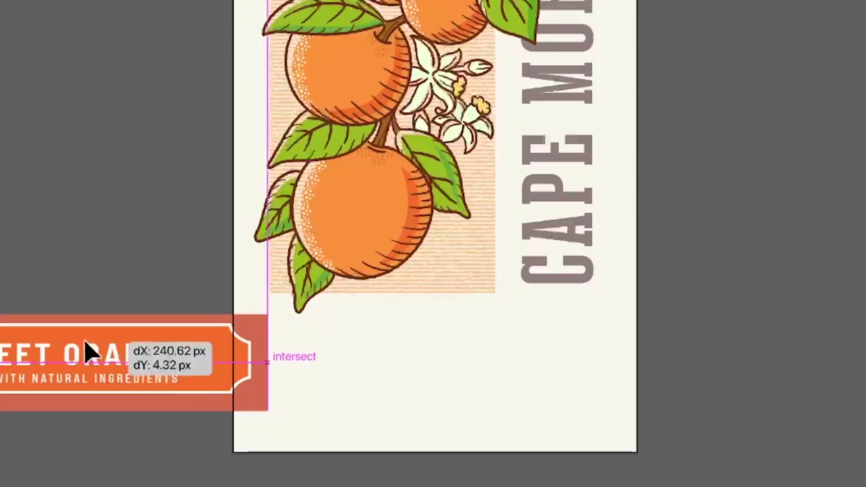
# Step: Place the SWEET ORANGE banner across the label below the illustration and center the 15 FL.OZ / 473.2 ML text beneath it
pyautogui.moveTo(87, 347); pyautogui.dragTo(454, 352)
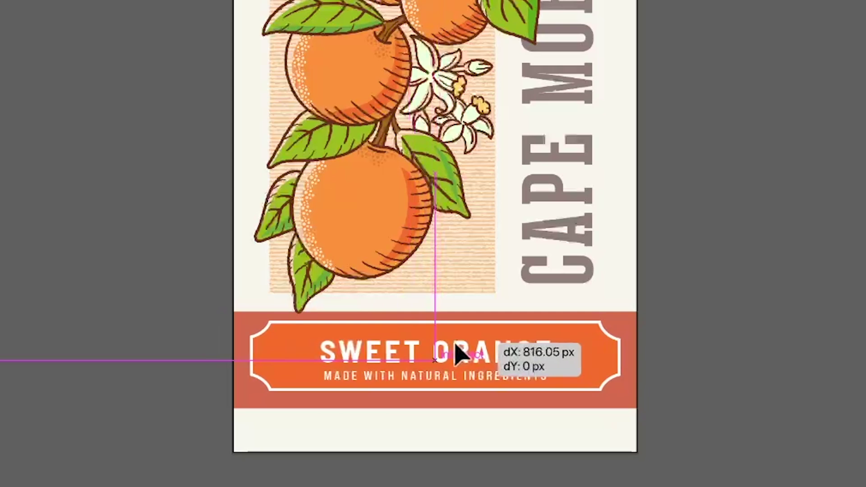
pyautogui.moveTo(457, 345); pyautogui.dragTo(453, 346)
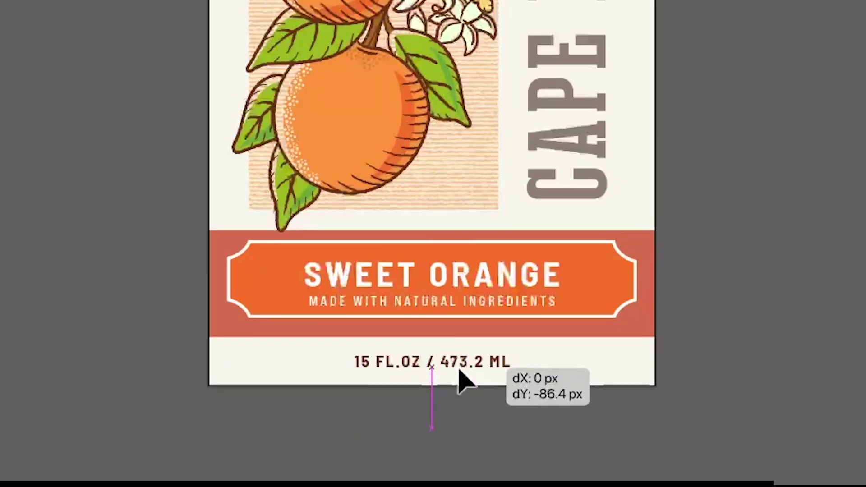
pyautogui.moveTo(464, 382); pyautogui.dragTo(465, 381)
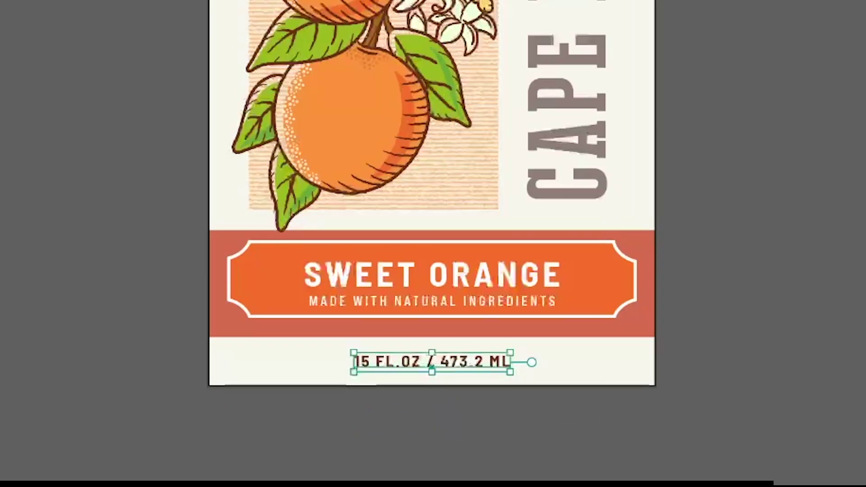